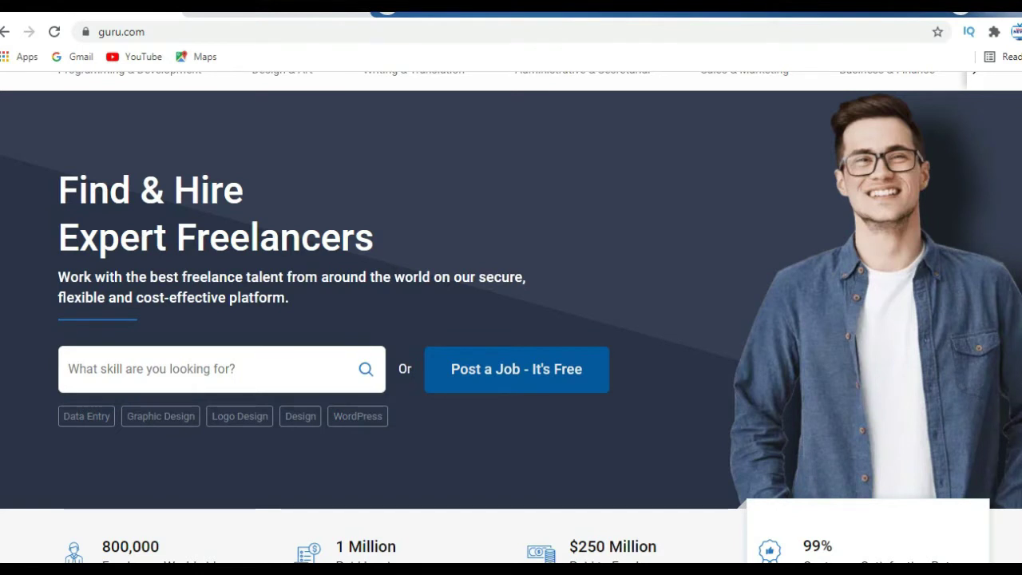
scroll(511, 317, down, 1)
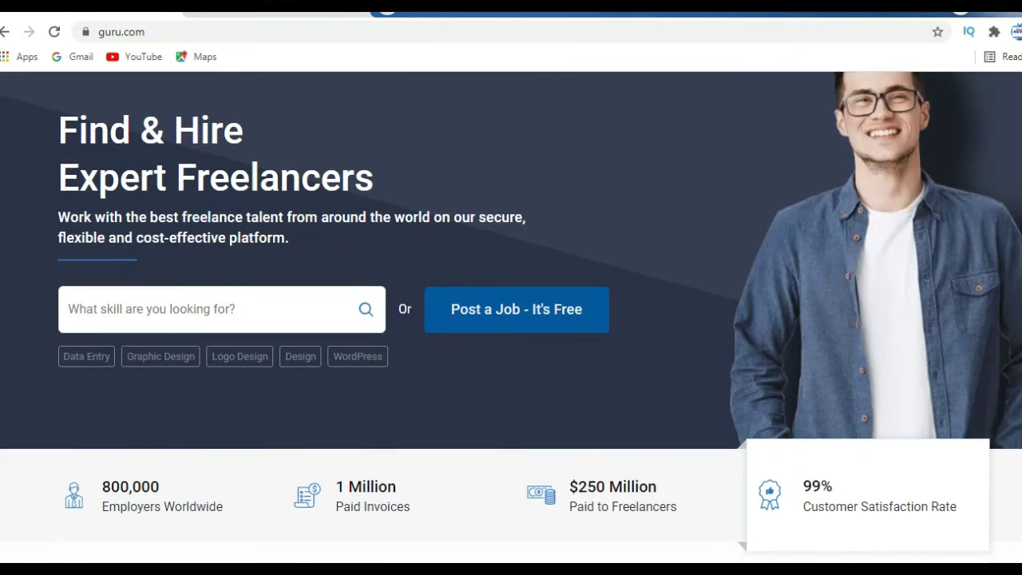
scroll(512, 317, up, 2)
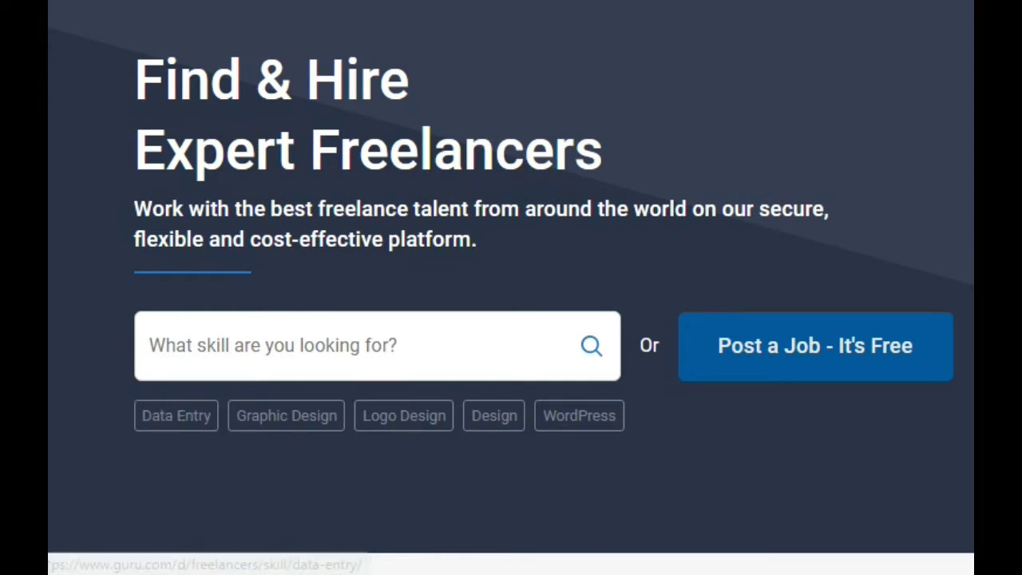
click(360, 345)
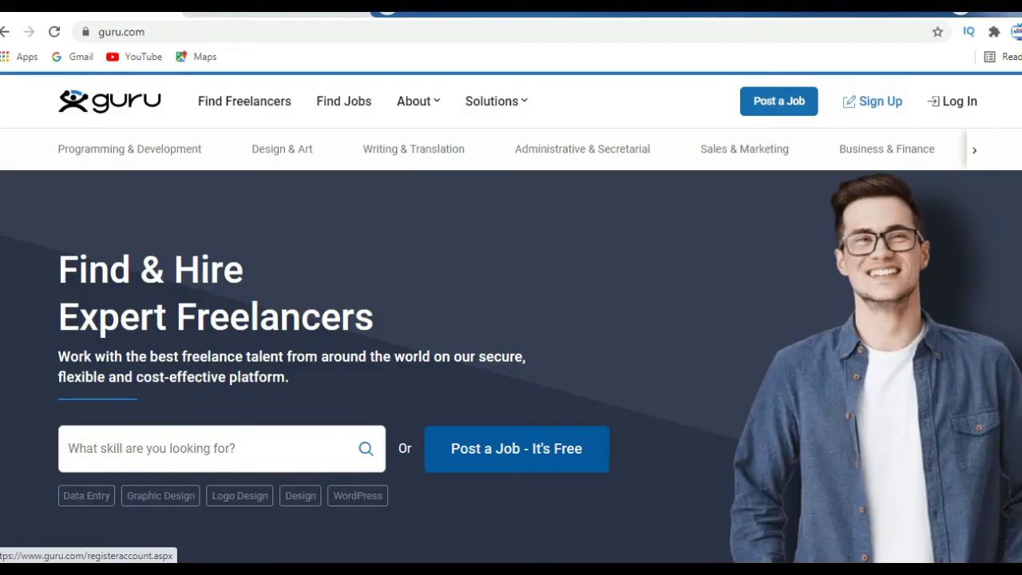
Step: Start Guru.com sign-up with a Google account
click(873, 100)
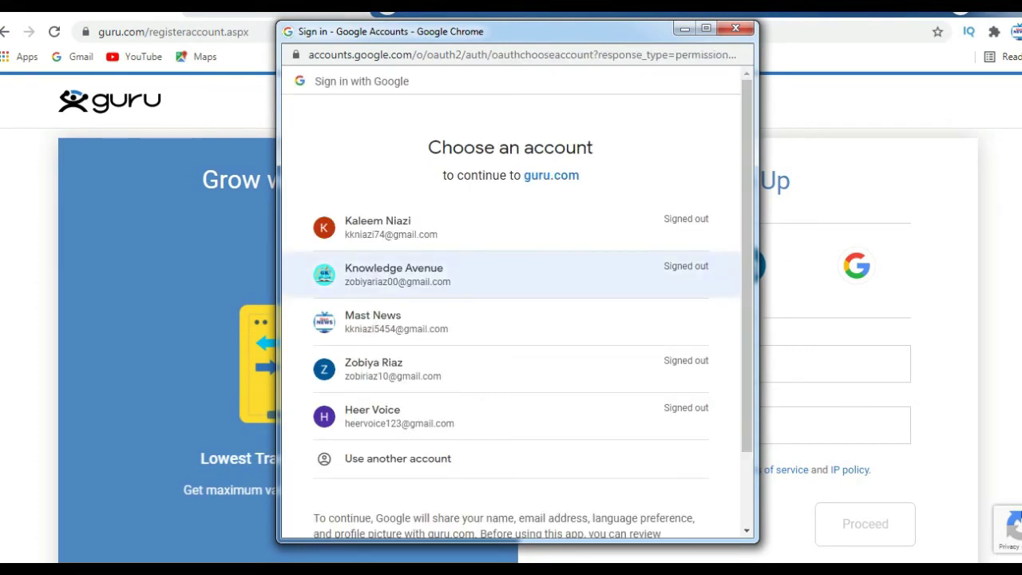
click(383, 322)
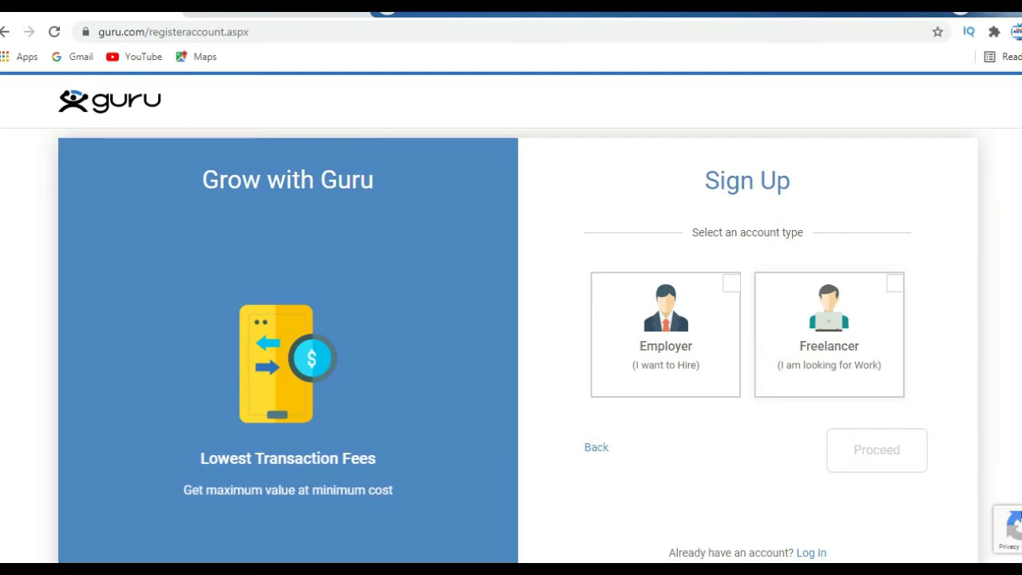
Step: Choose the Freelancer (I am looking for Work) account type
click(829, 336)
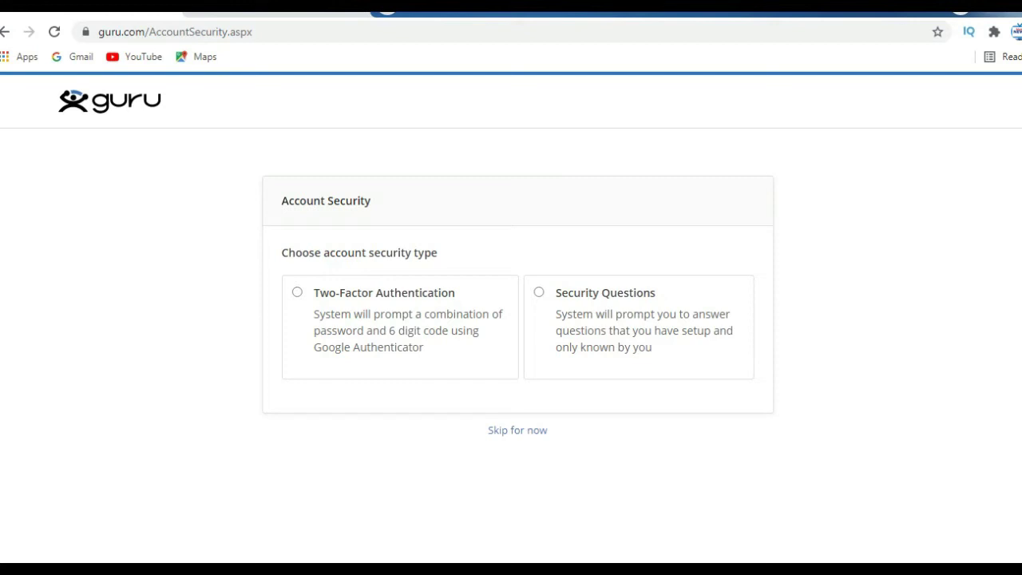
Step: Skip the Account Security setup, passing over Security Questions, for now
click(540, 292)
click(517, 498)
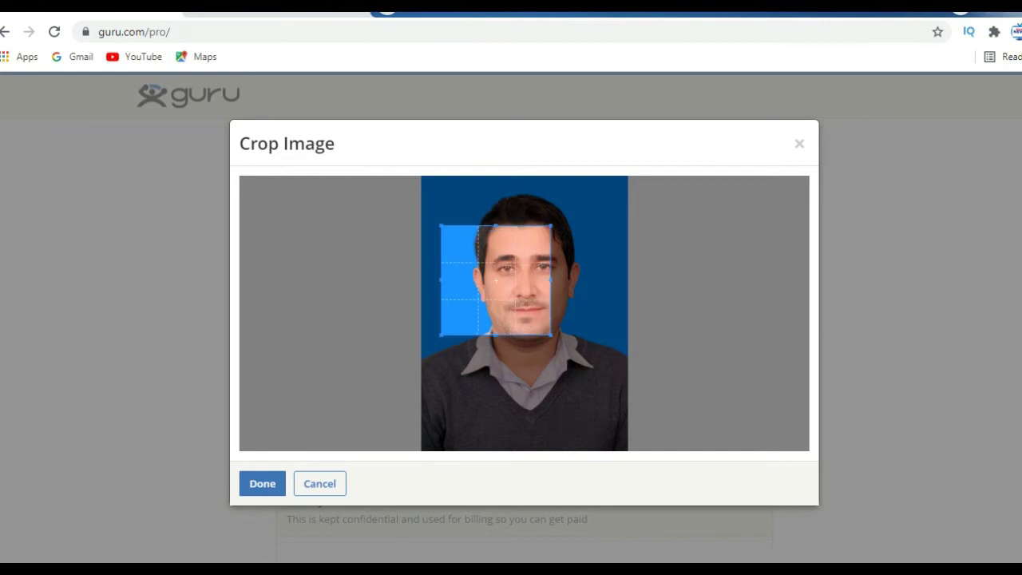
Step: Crop the profile photo to frame head and shoulders and apply it
drag(546, 230, 583, 193)
drag(440, 334, 421, 392)
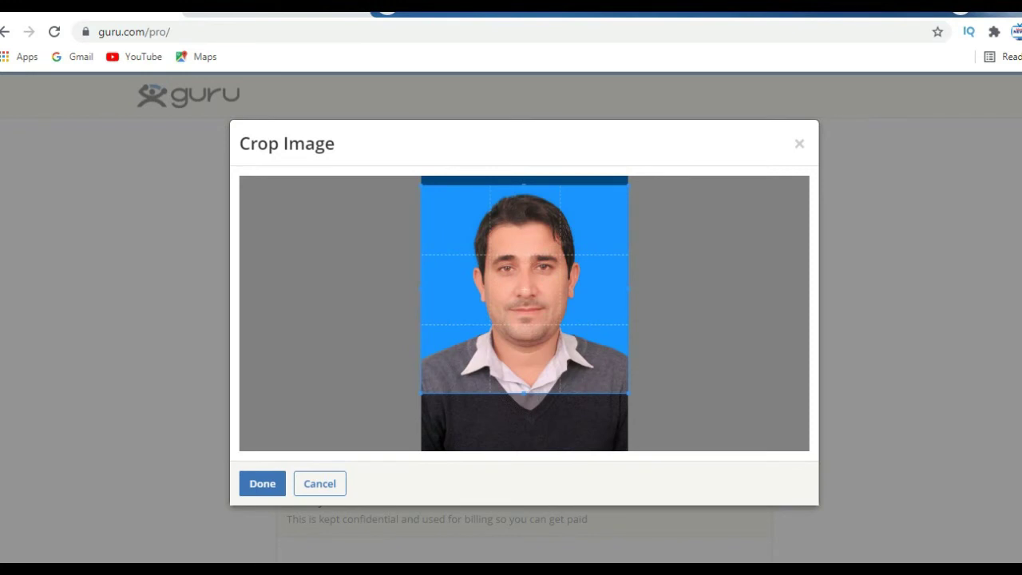
drag(525, 394, 525, 391)
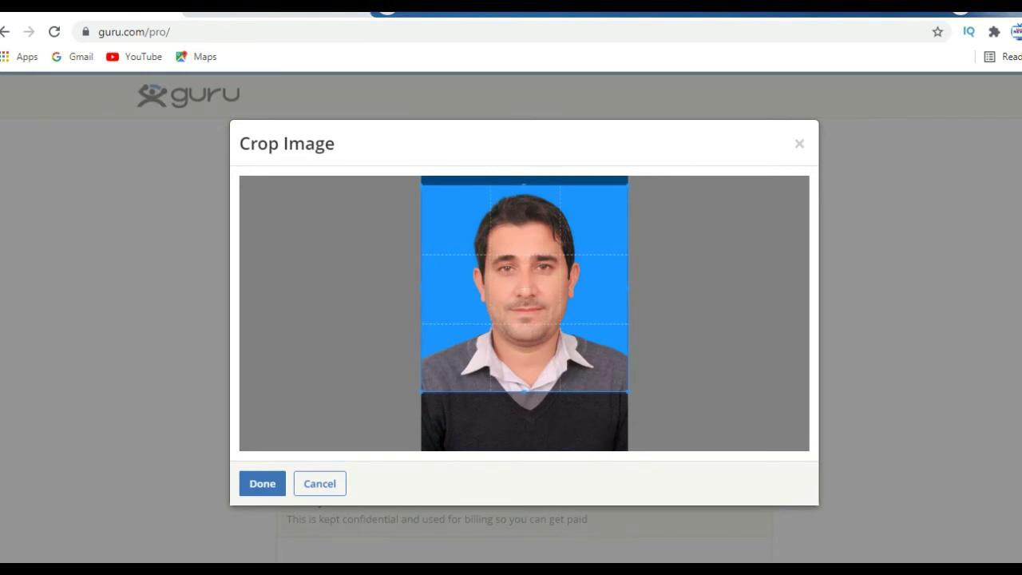
click(262, 483)
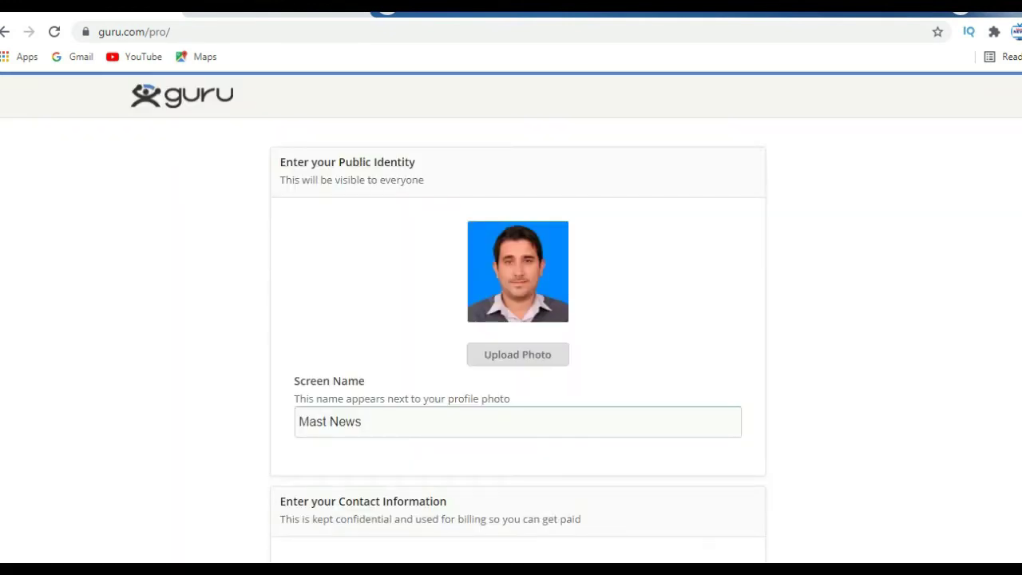
Step: Replace the prefilled Screen Name with the freelancer's new screen name
click(363, 422)
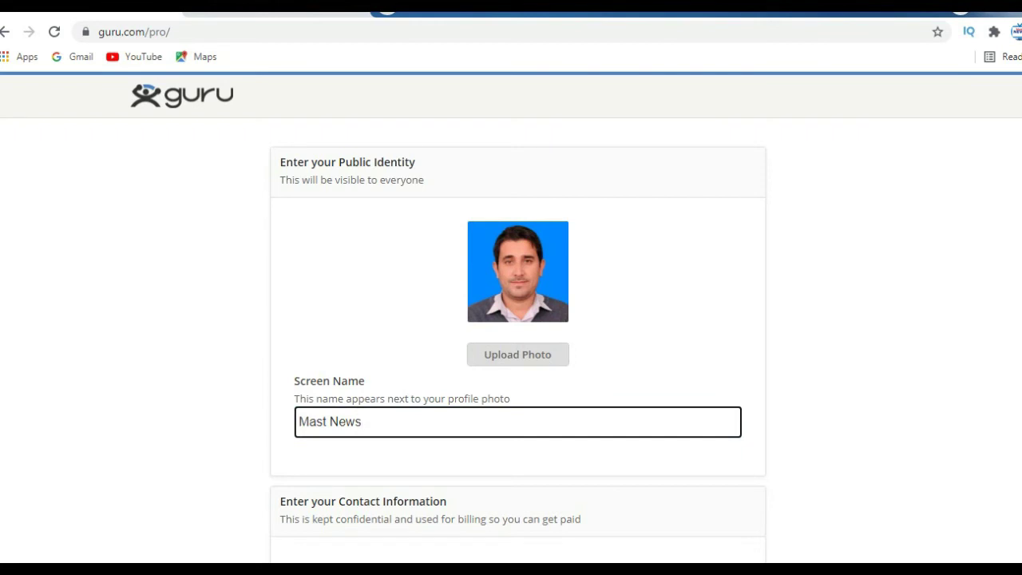
key(BackSpace)
key(BackSpace)
key(BackSpace)
key(BackSpace)
key(BackSpace)
key(BackSpace)
key(BackSpace)
key(BackSpace)
key(BackSpace)
text(E)
text(xl)
key(BackSpace)
text(per)
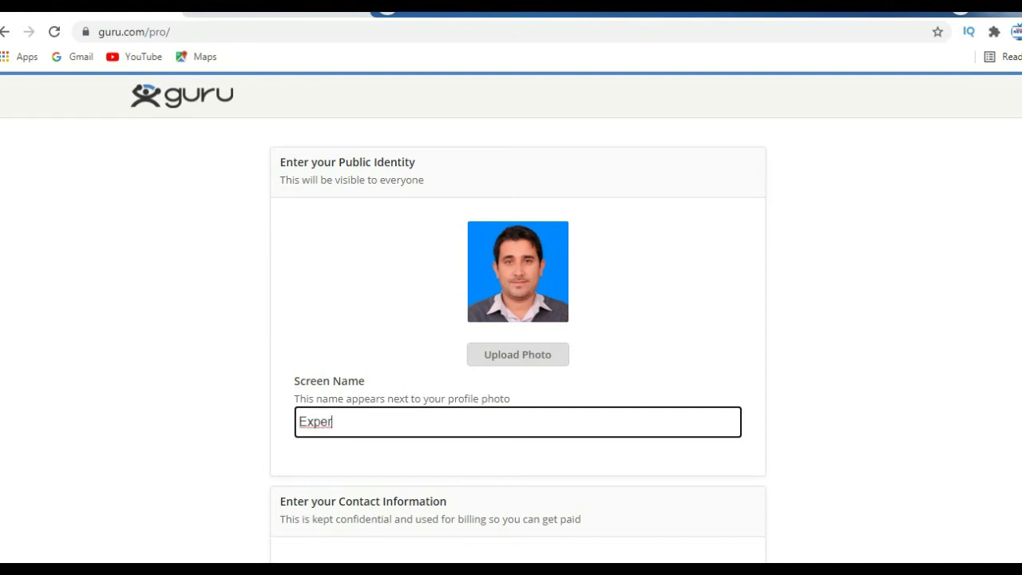
text(t Niazi)
scroll(511, 320, down, 1)
scroll(511, 320, down, 1)
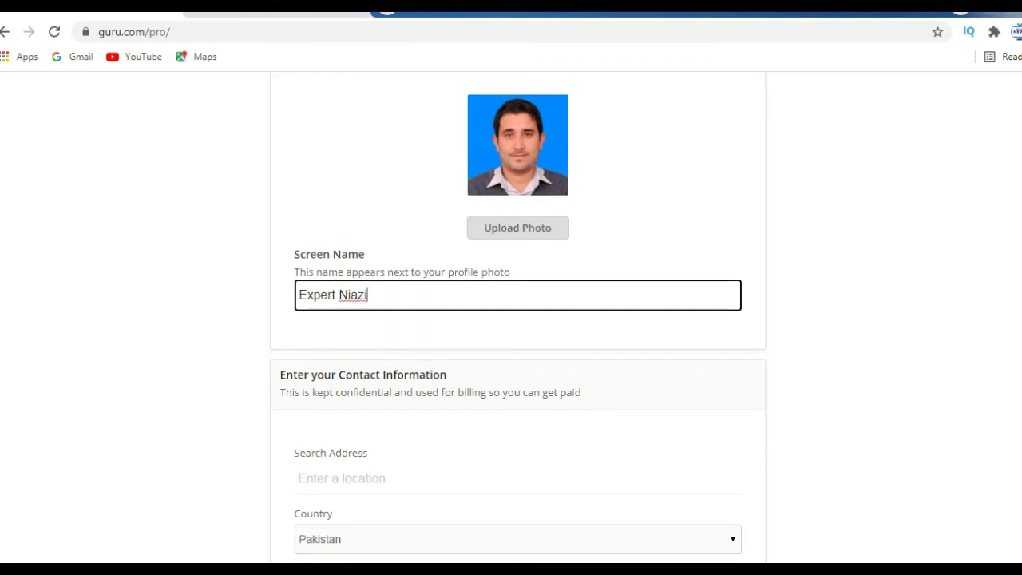
scroll(511, 320, down, 1)
scroll(511, 319, down, 1)
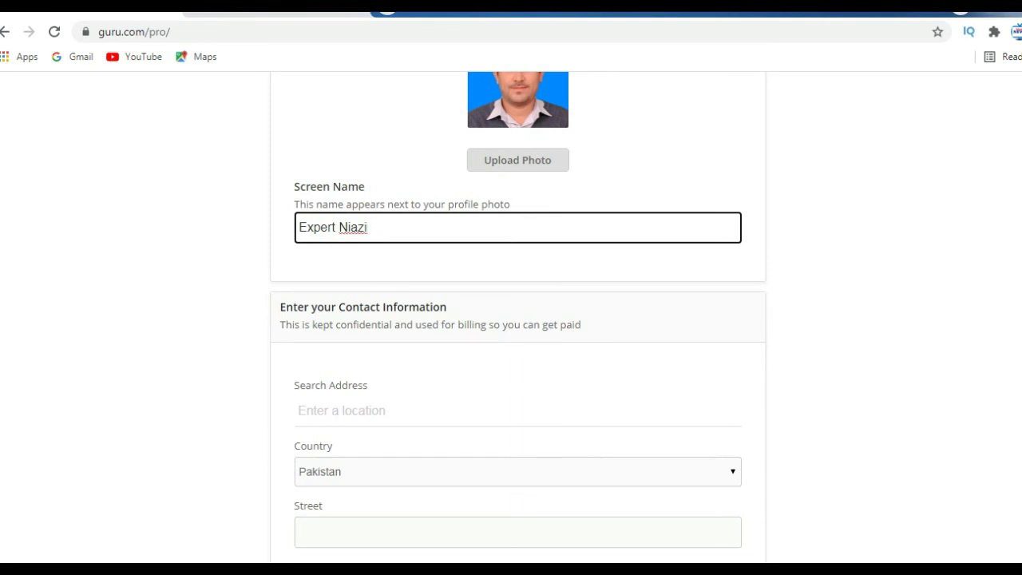
Step: Paste the street address into Search Address so it fills the Street field
key(Tab)
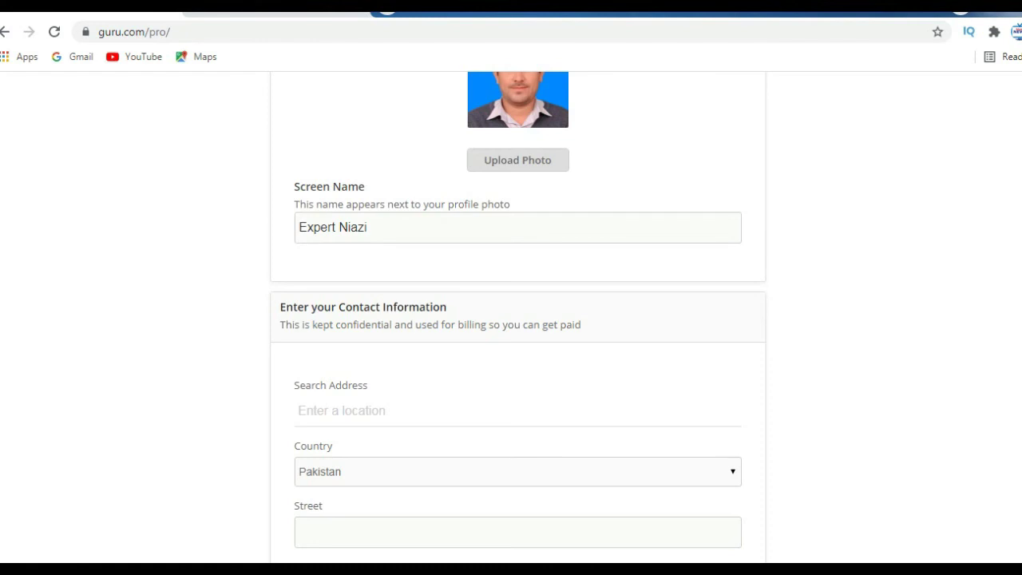
scroll(518, 315, down, 2)
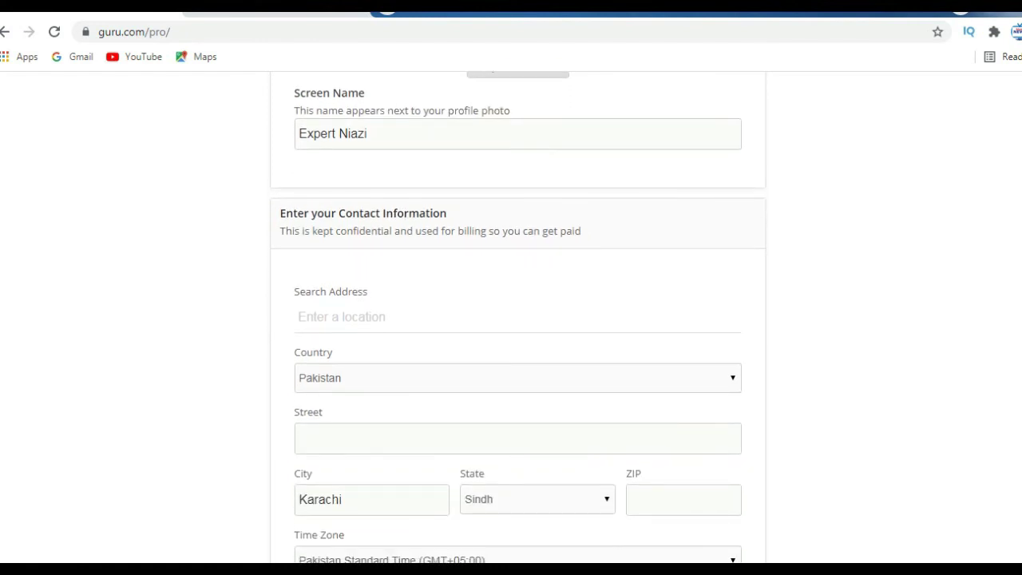
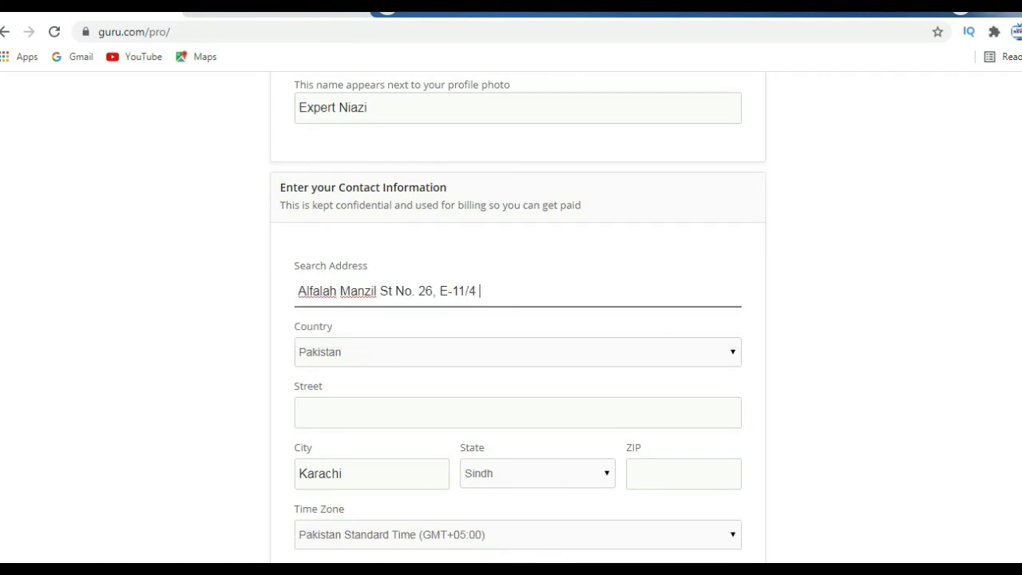
key(Tab)
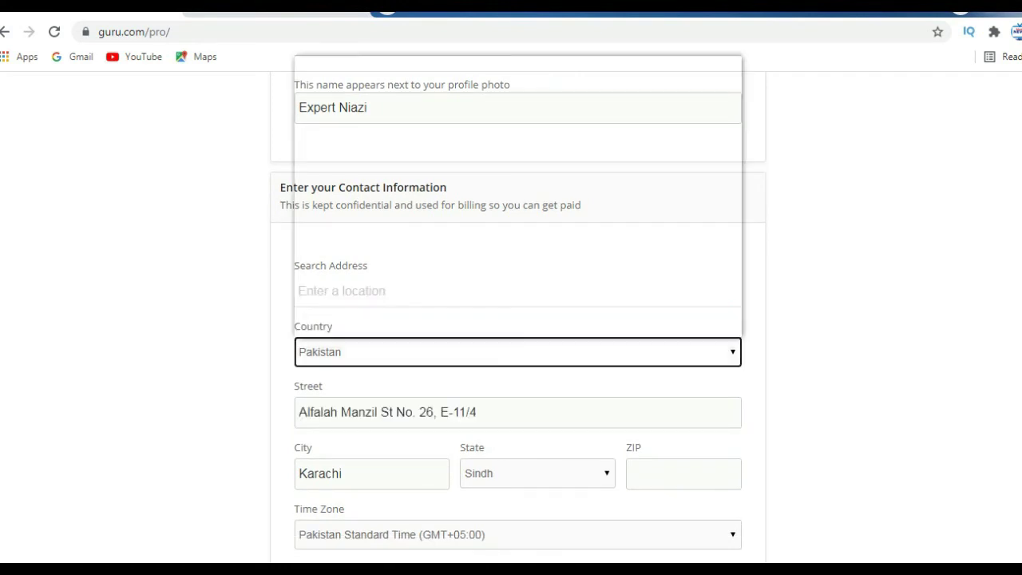
Step: Keep Pakistan selected as the contact country
key(space)
key(Down)
key(Down)
key(Down)
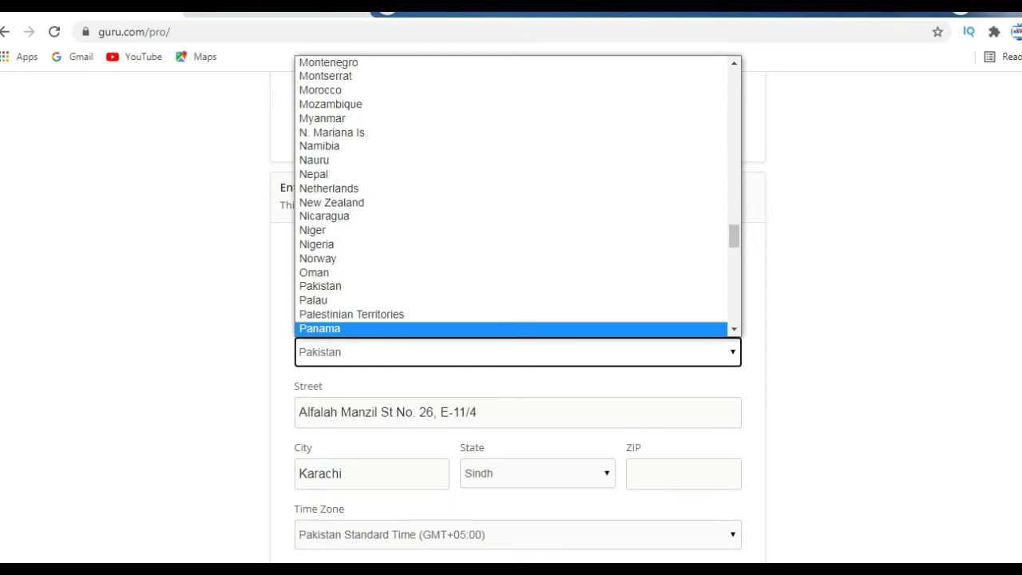
key(Up)
key(Up)
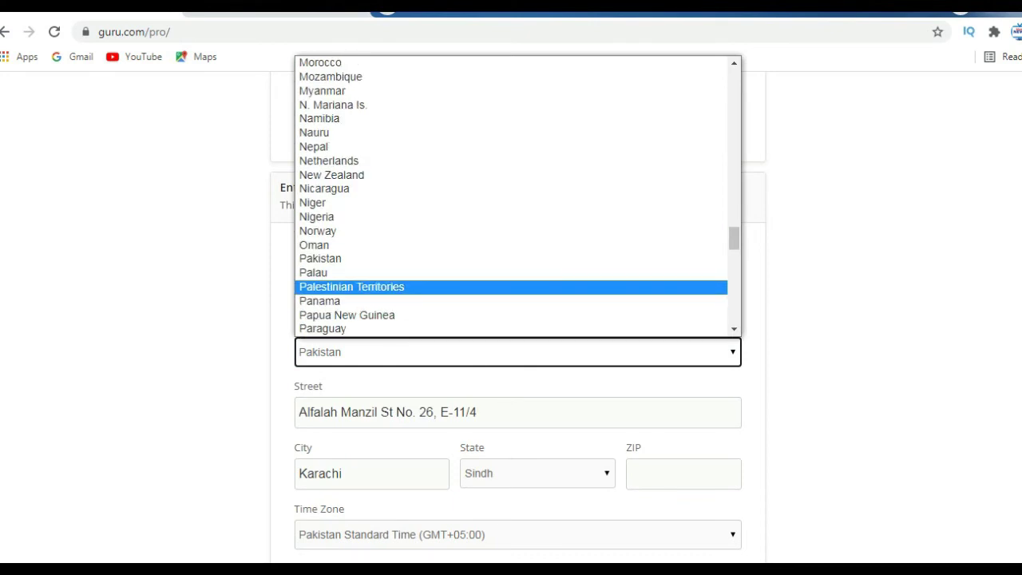
key(Down)
key(Up)
key(Up)
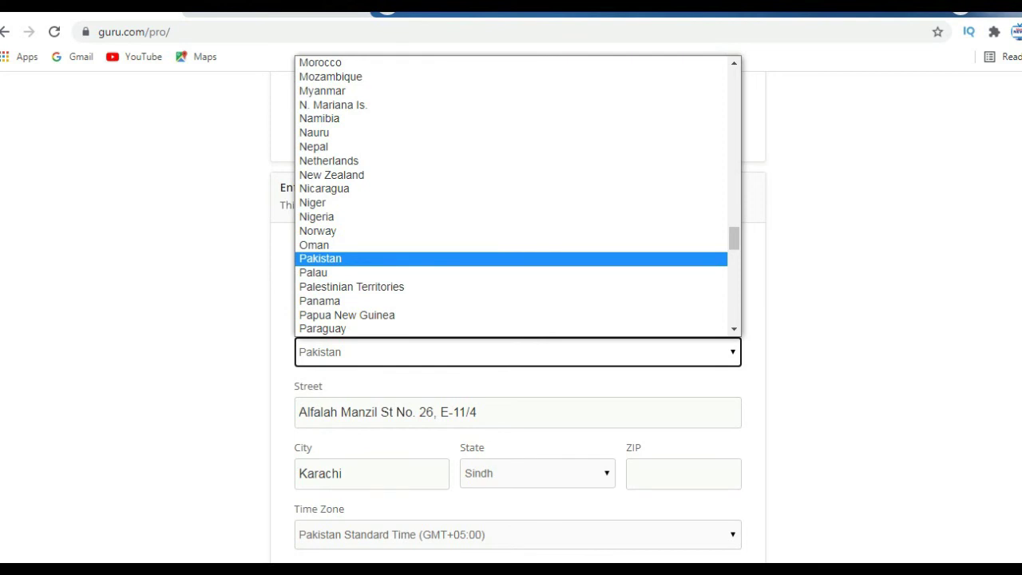
key(Return)
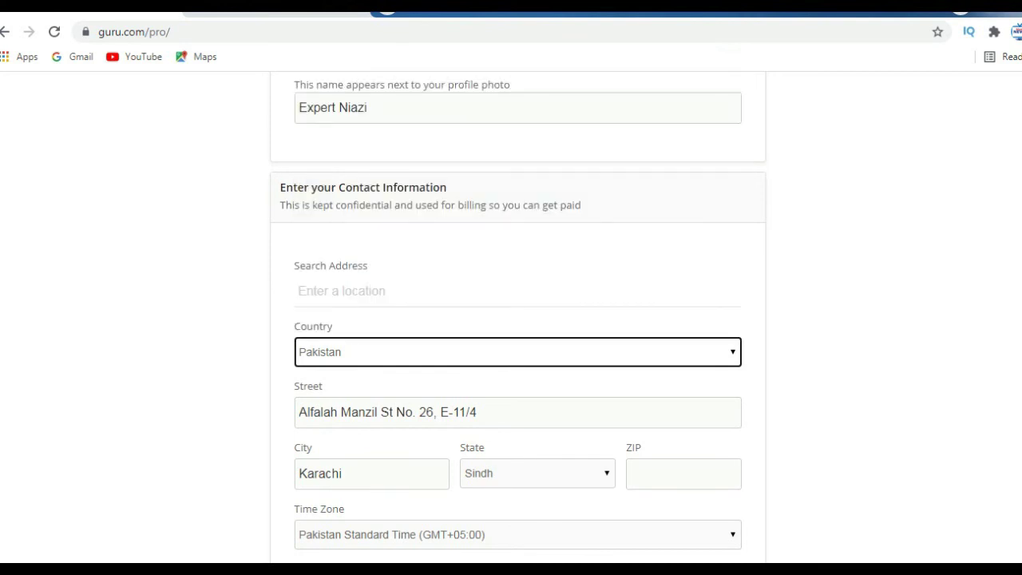
Step: Change the city from Karachi to Islamabad using the saved autofill suggestion
scroll(518, 320, down, 2)
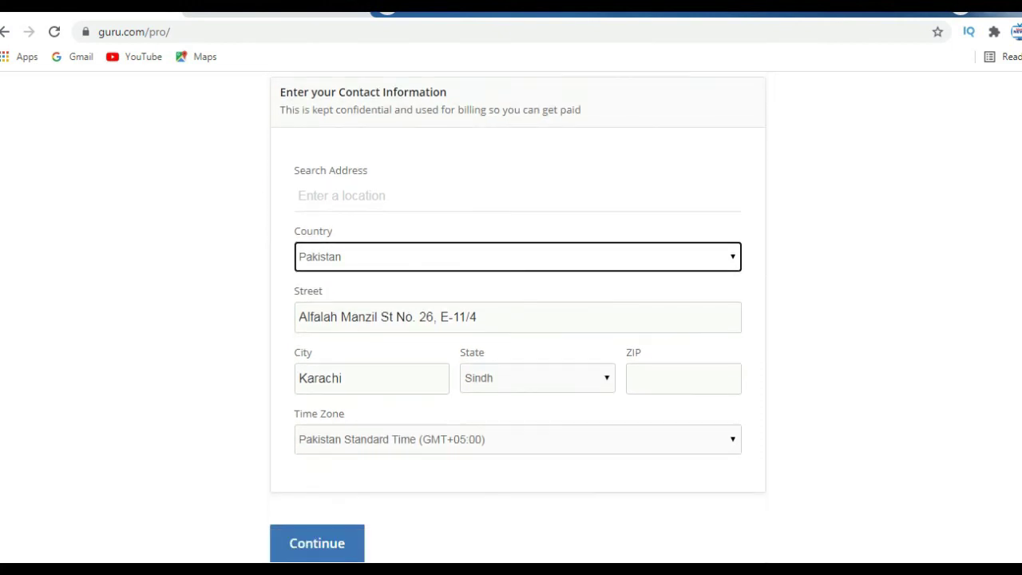
click(367, 372)
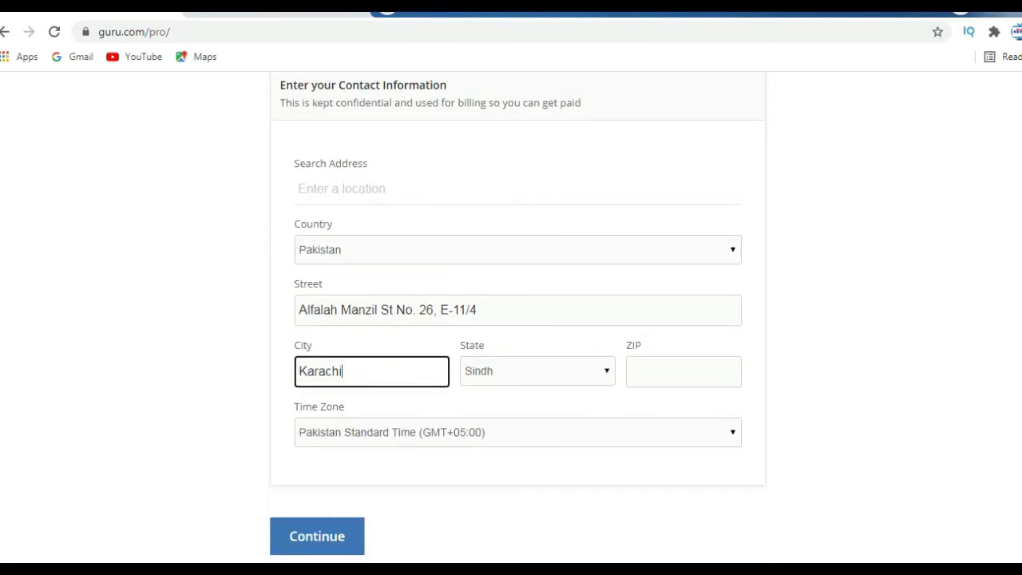
key(BackSpace)
key(BackSpace)
key(BackSpace)
key(BackSpace)
key(BackSpace)
key(BackSpace)
key(BackSpace)
text(iSLA)
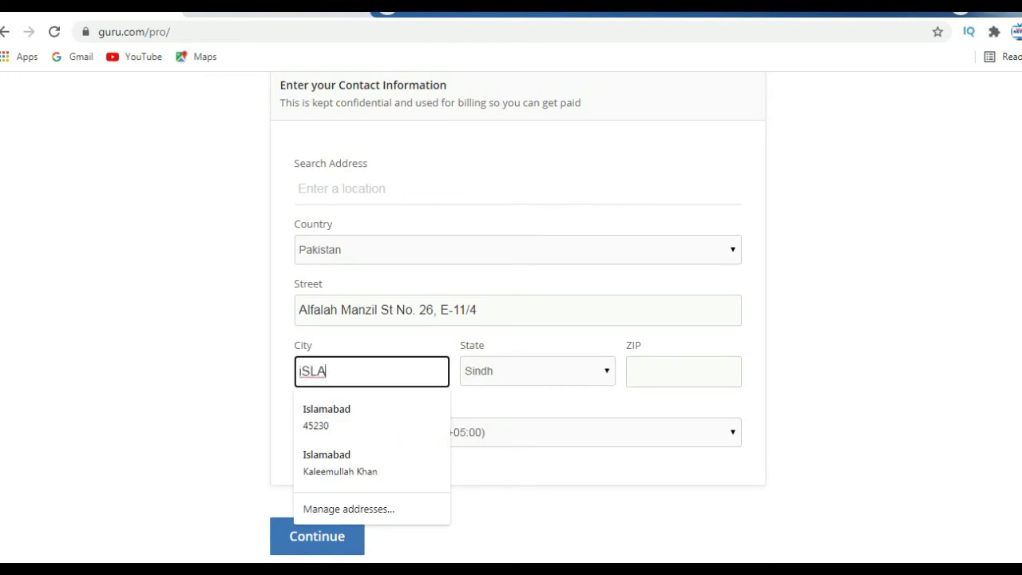
key(Down)
key(Return)
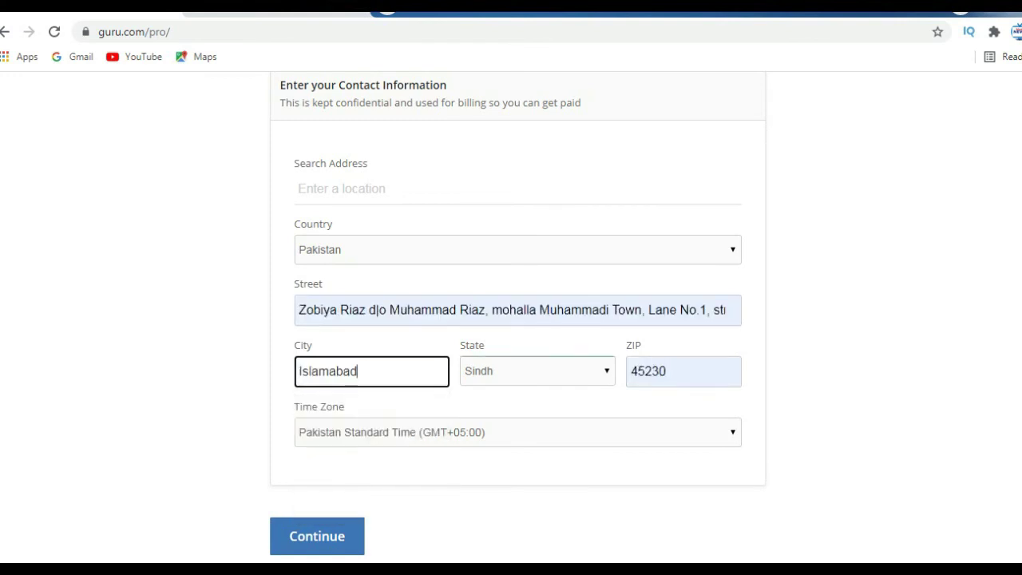
Step: Set the state to Islamabad and submit the contact form
click(536, 370)
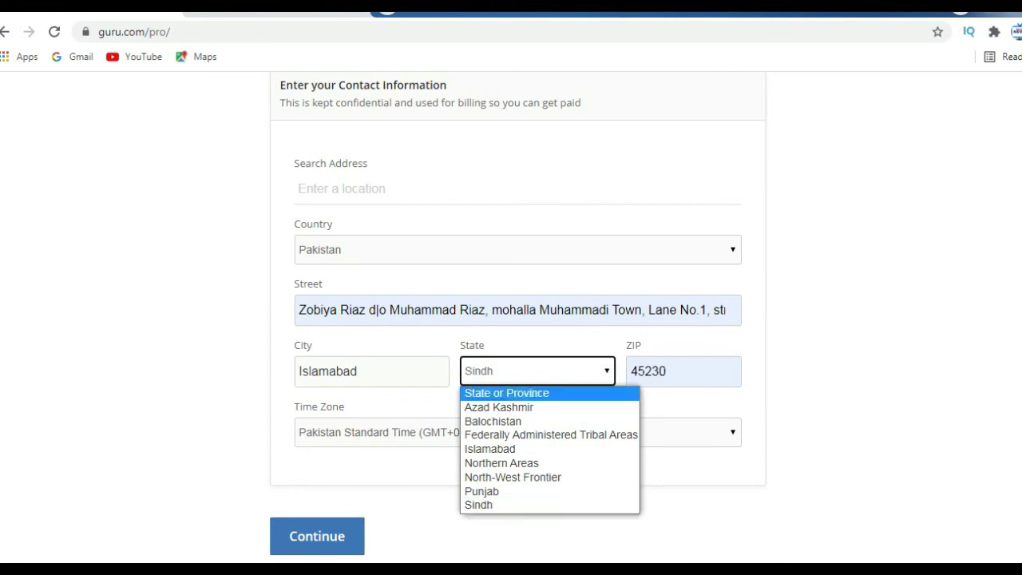
key(Return)
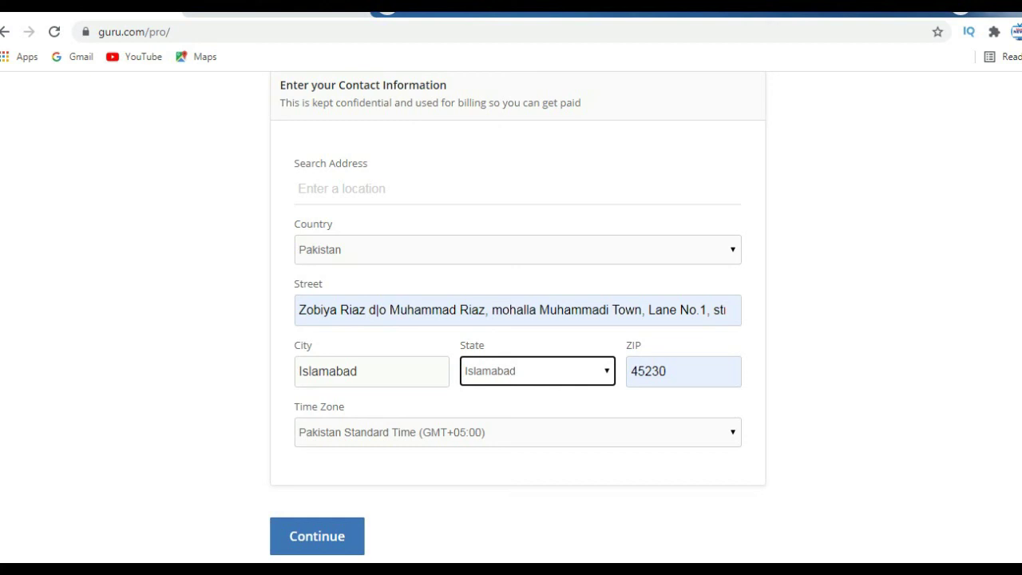
click(317, 536)
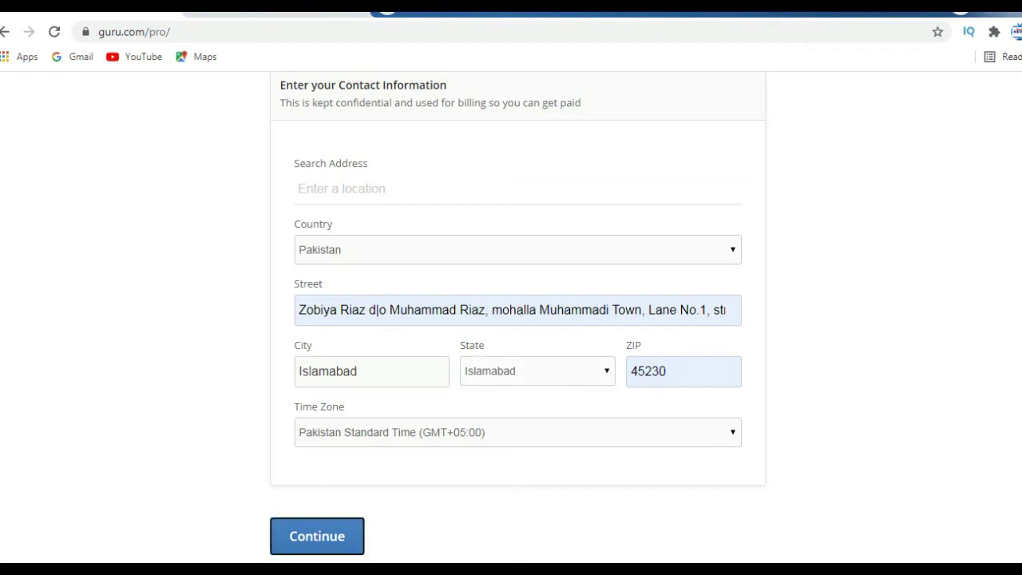